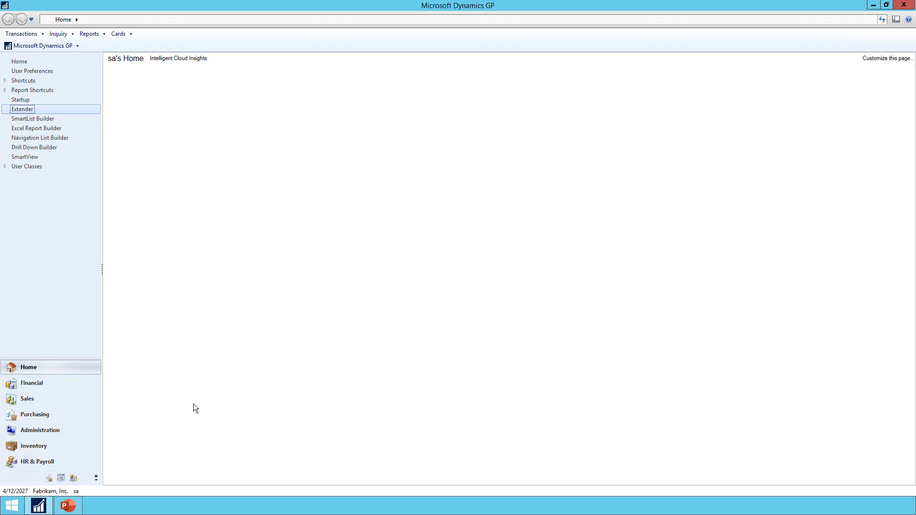
Open the existing PM Distributions with GL Detail SmartList in SmartList Builder
left_click(39, 44)
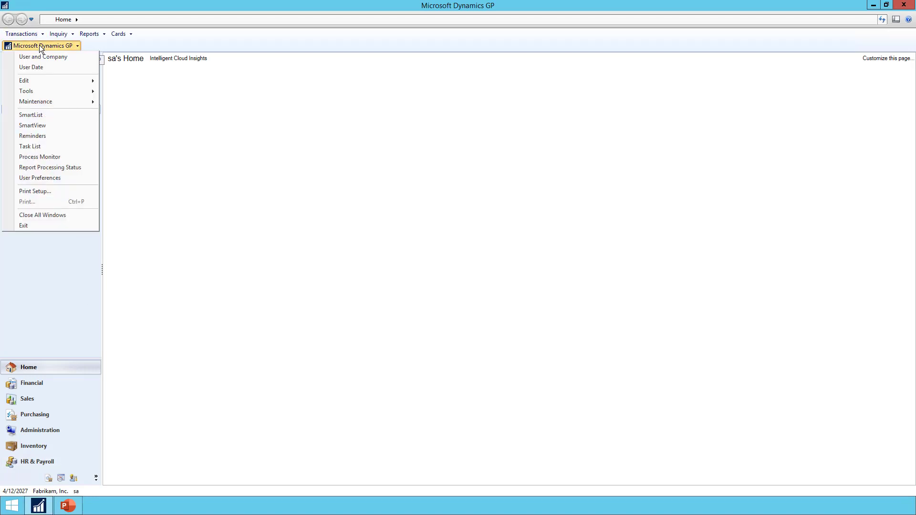
mouse_move(72, 91)
mouse_move(133, 144)
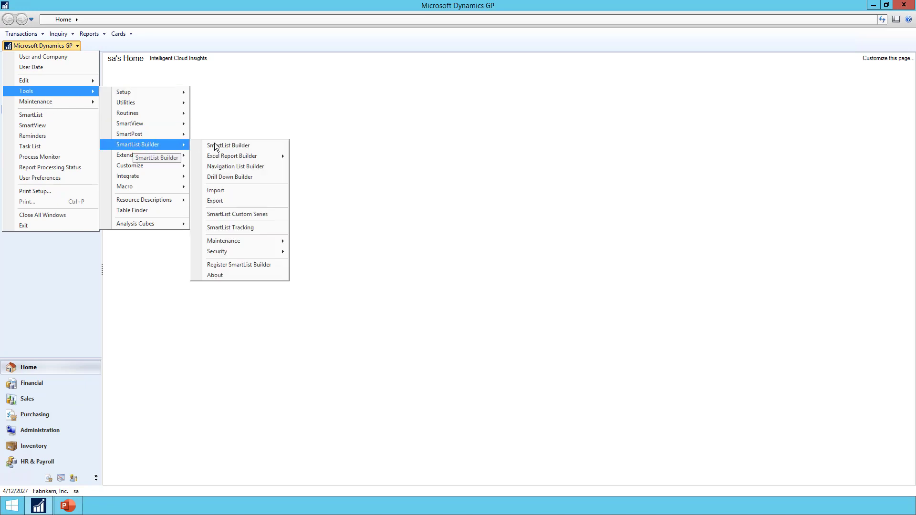
left_click(236, 145)
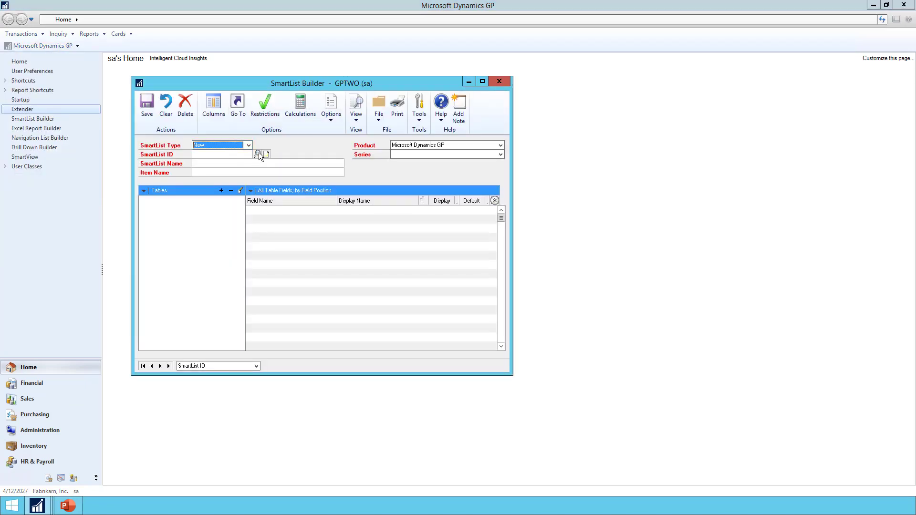
left_click(259, 154)
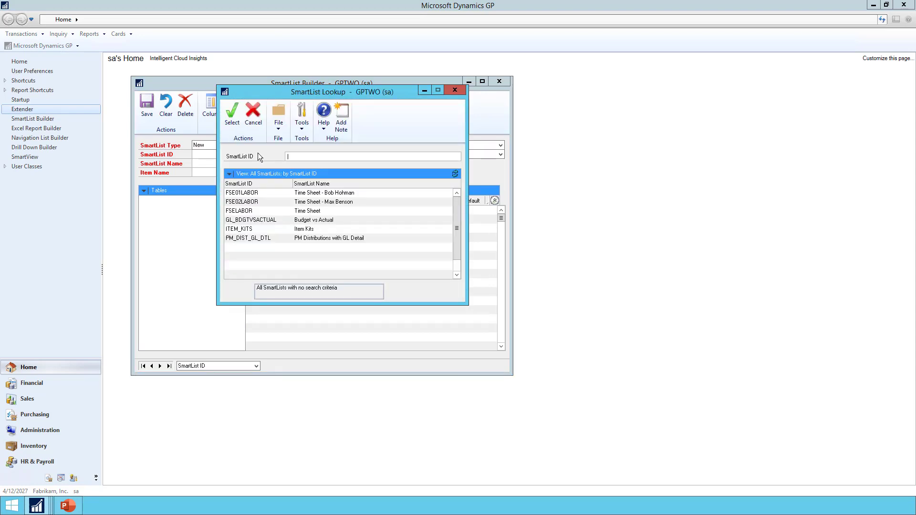
double_click(347, 240)
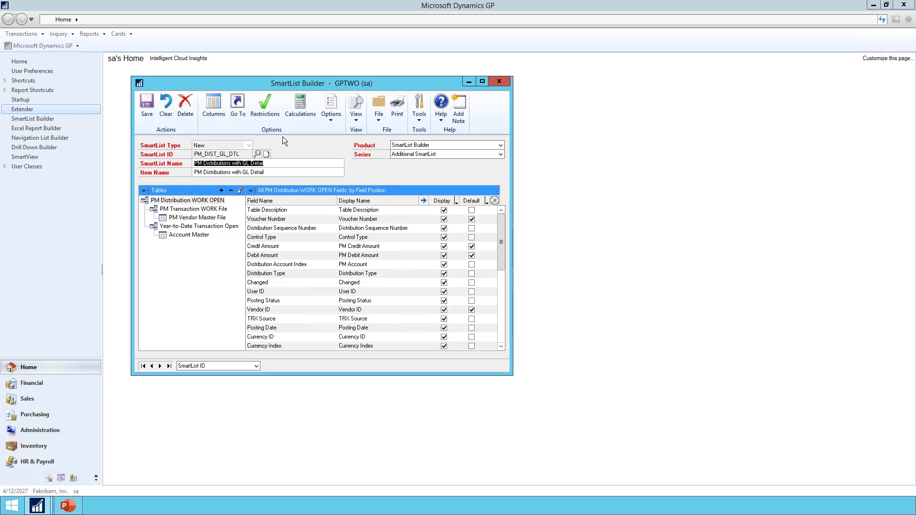
Add an Open SmartList Go To described as Vendor Addresses, with product Microsoft Dynamics GP and SmartList Vendor Addresses
left_click(233, 113)
left_click(614, 192)
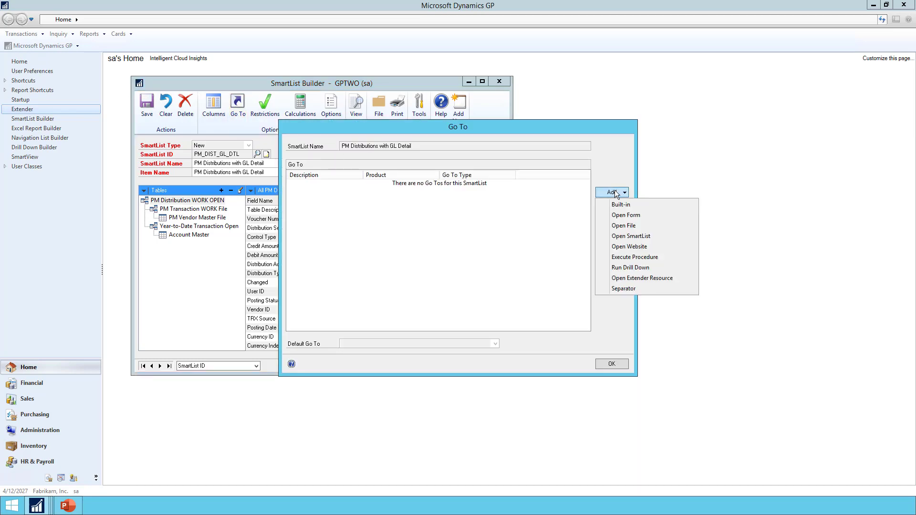
left_click(628, 237)
type("Vendor")
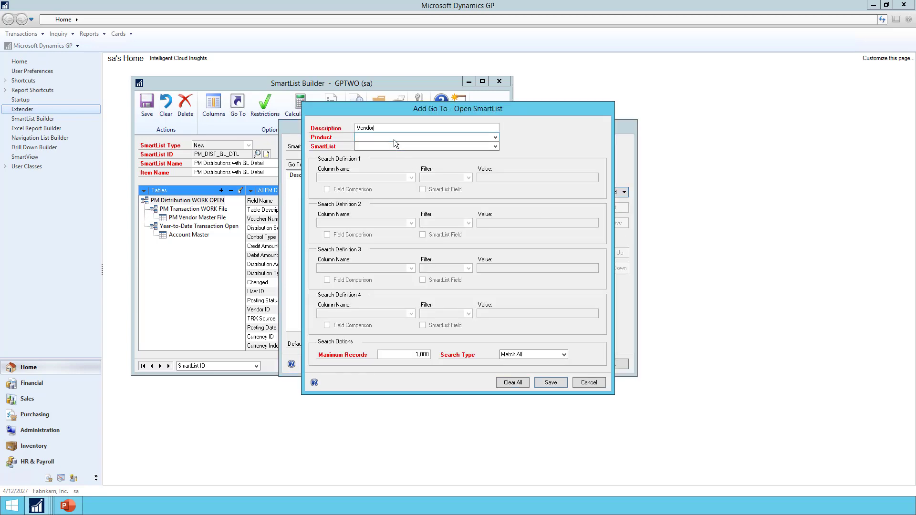
type(" Addresses")
key("Tab")
left_click(367, 138)
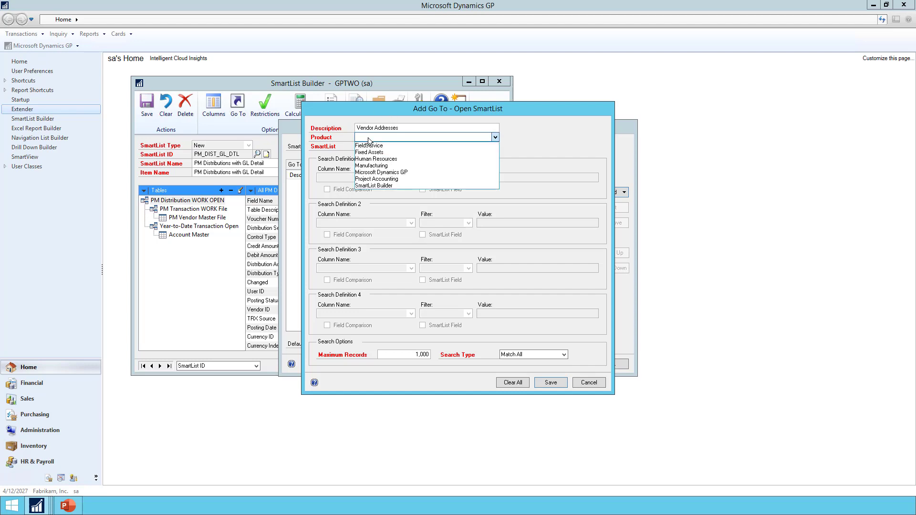
left_click(384, 173)
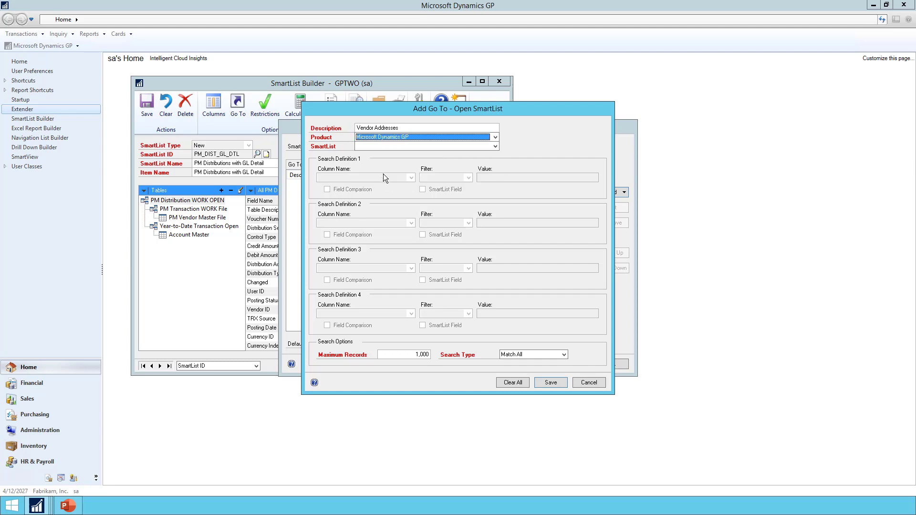
left_click(374, 147)
left_click_drag(498, 198, 497, 234)
left_click(378, 236)
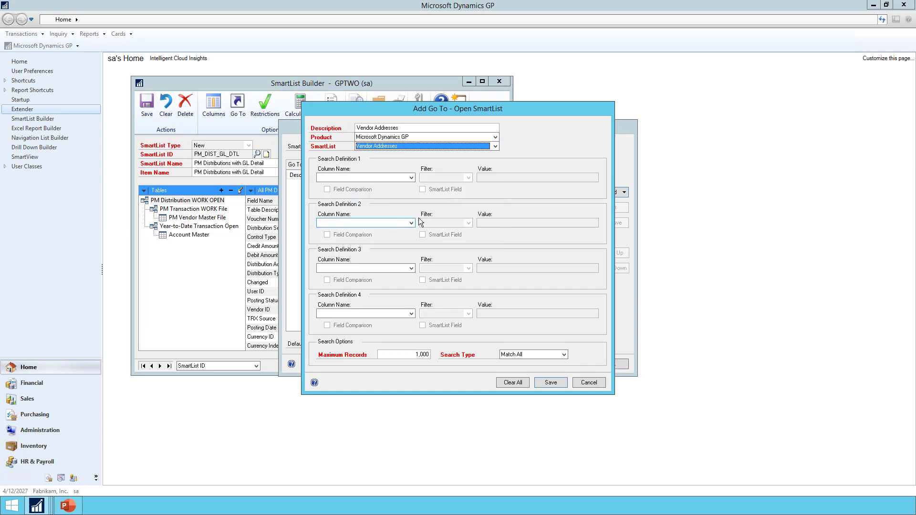
Set Search Definition 1 to Vendor ID is equal to the SmartList field Vendor ID, and save the Go To
left_click(412, 178)
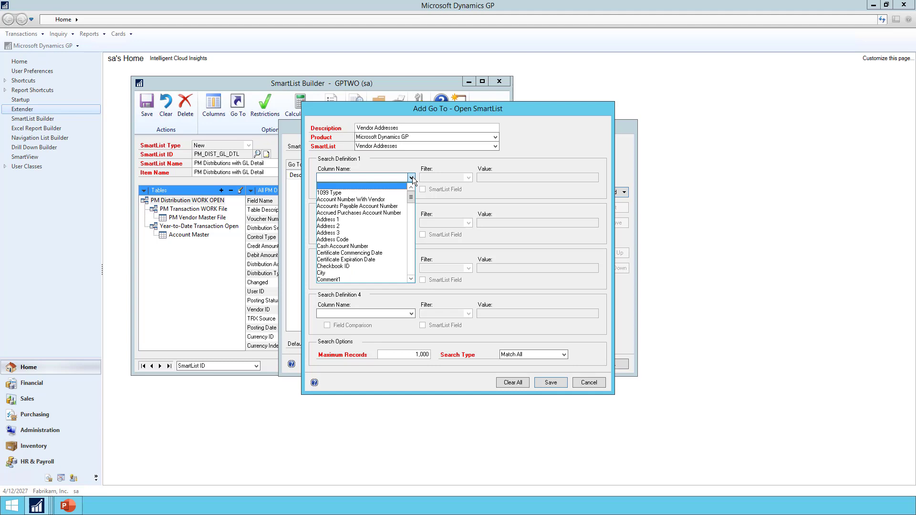
left_click_drag(412, 198, 410, 275)
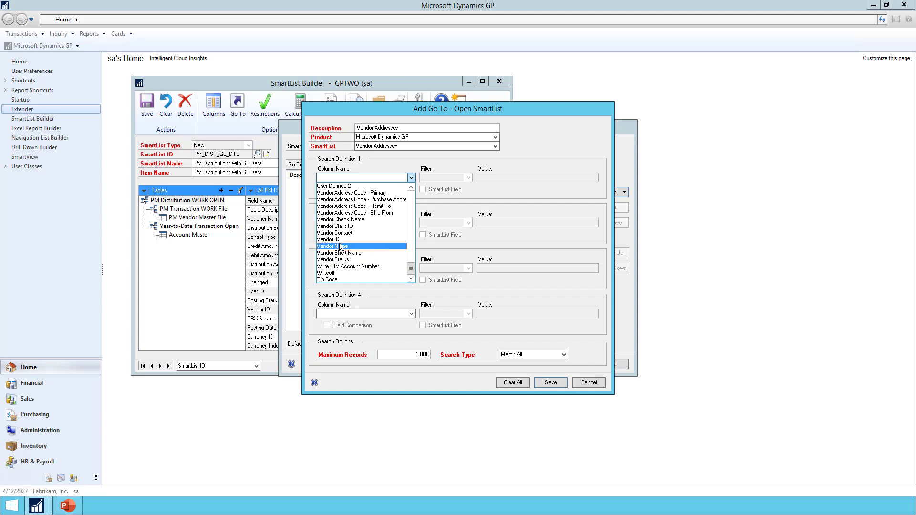
left_click(344, 239)
left_click(423, 189)
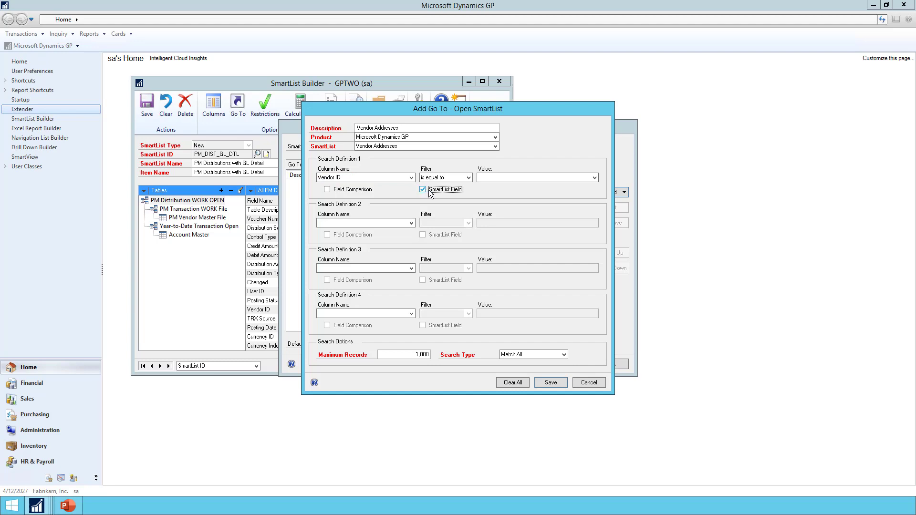
left_click(593, 176)
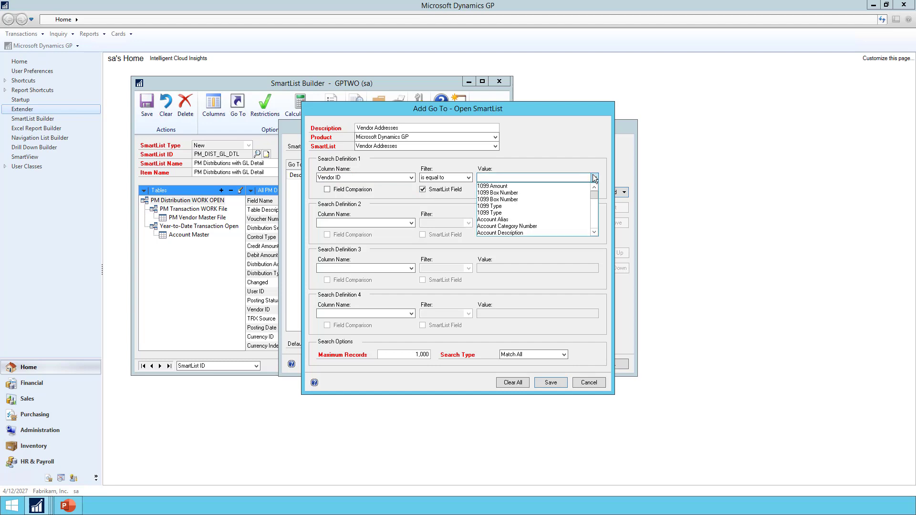
left_click_drag(593, 195, 594, 231)
left_click(594, 231)
left_click(594, 231)
left_click(594, 231)
left_click(594, 231)
left_click(594, 232)
left_click(594, 231)
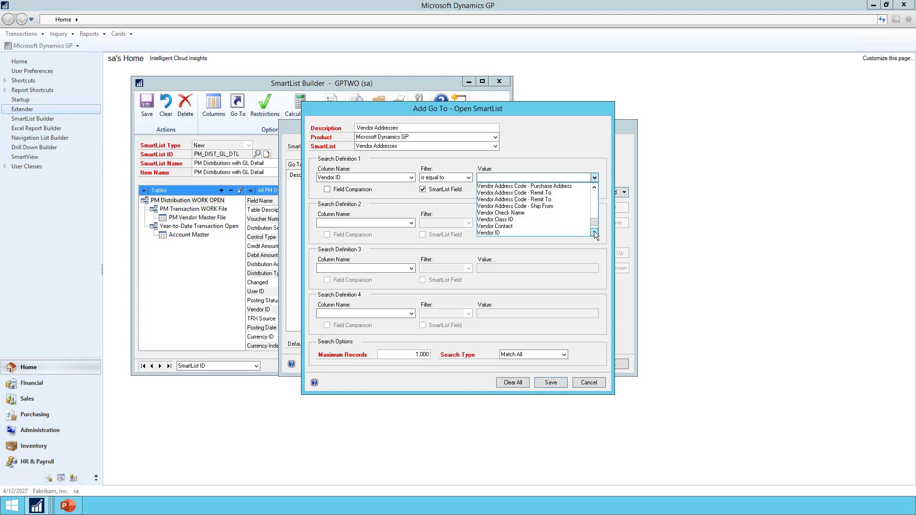
left_click(516, 232)
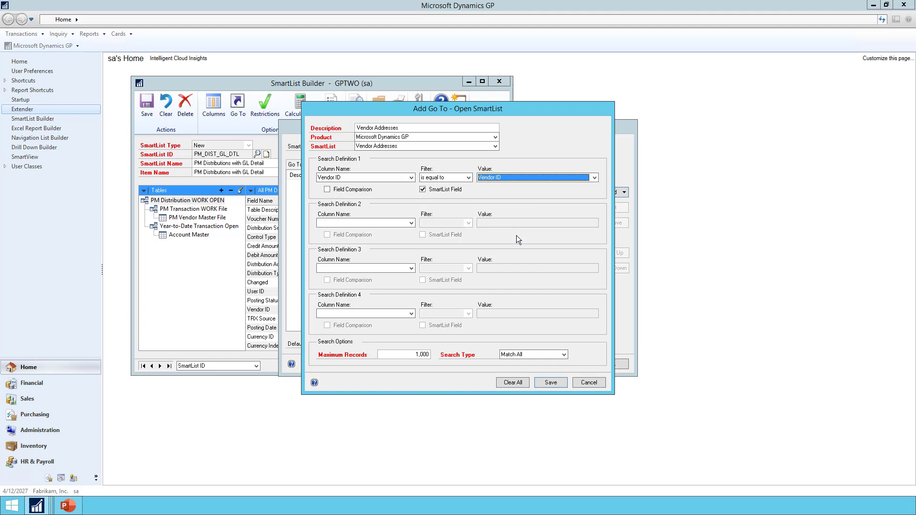
left_click(548, 380)
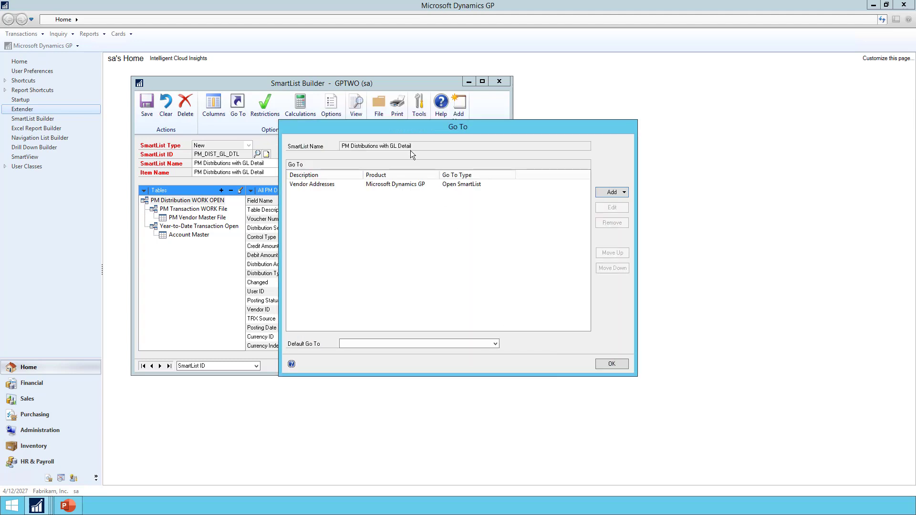
Accept the Go To list without choosing a default Go To and save the SmartList
left_click(362, 341)
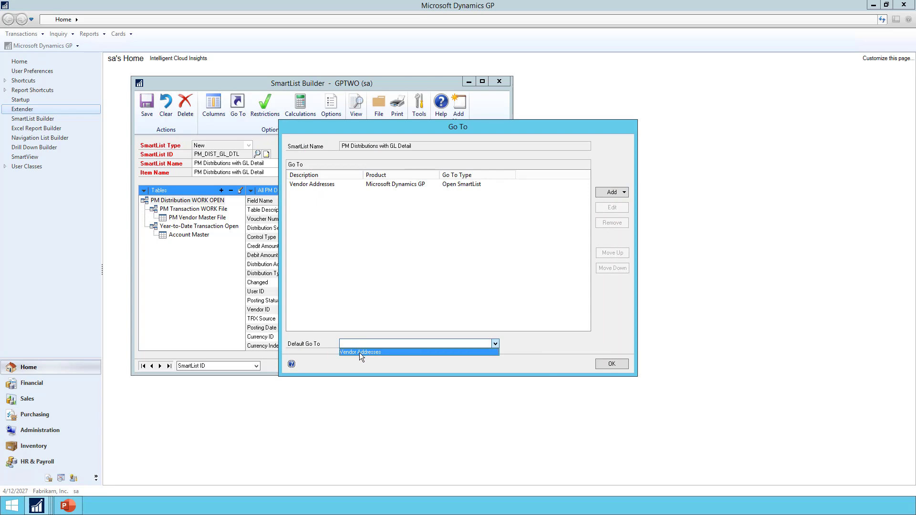
left_click(426, 246)
left_click(617, 366)
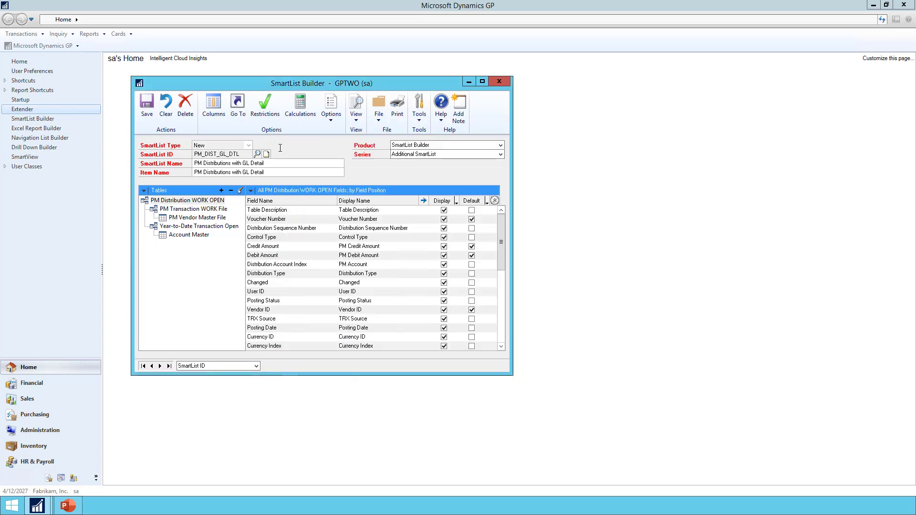
left_click(144, 105)
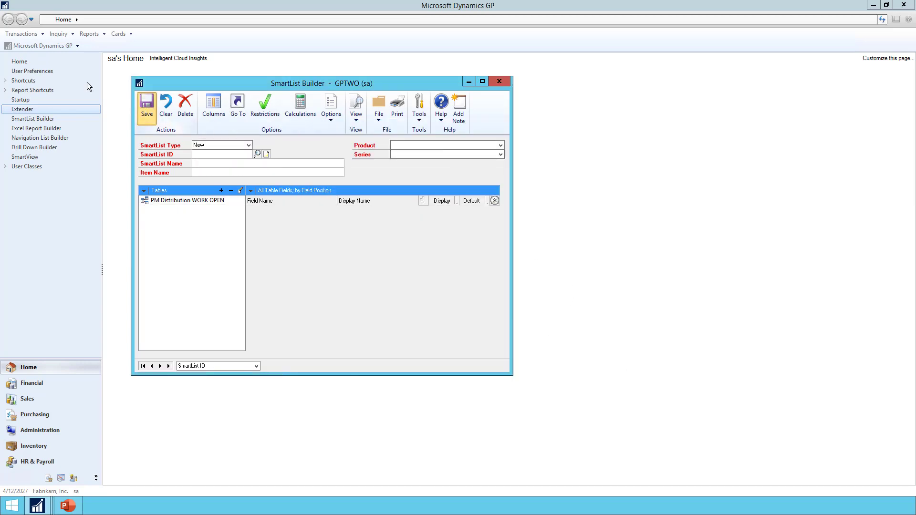
Open the PM Distributions with GL Detail list from the SmartList Builder folder in SmartView and maximize the window
left_click(22, 44)
left_click(22, 43)
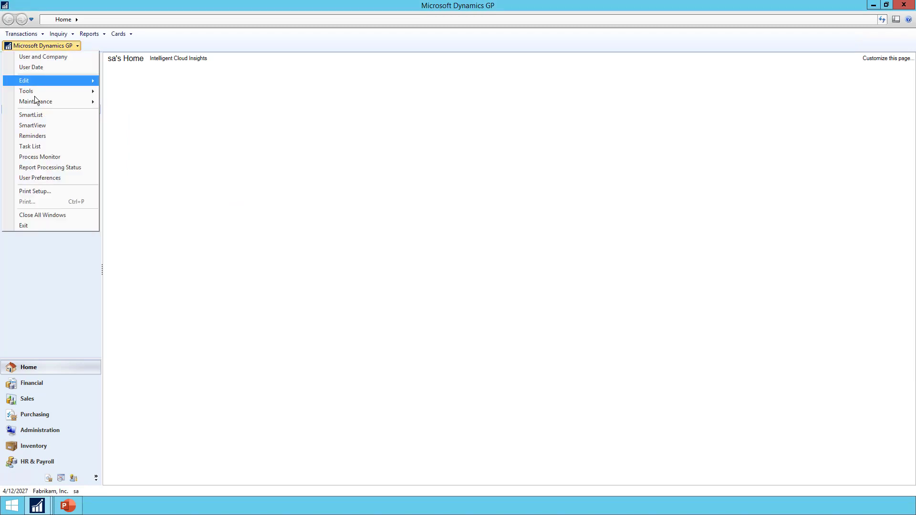
left_click(33, 125)
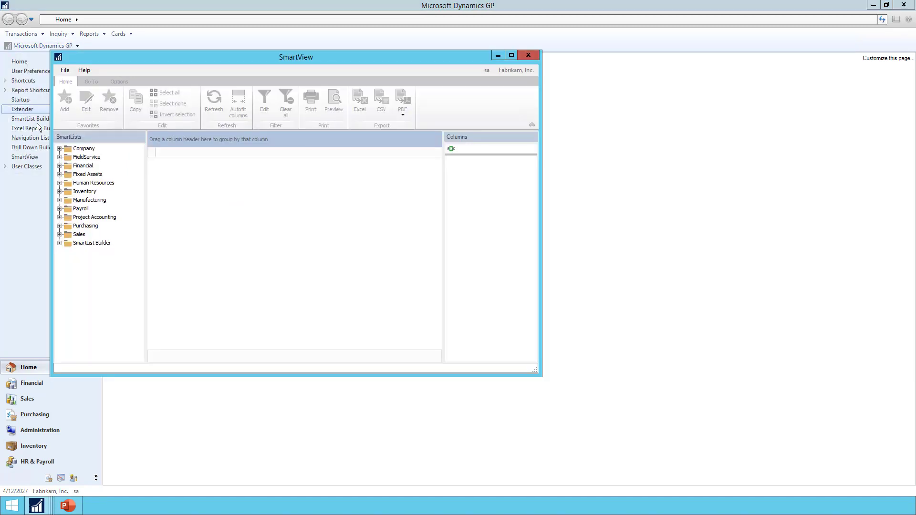
left_click(60, 242)
left_click(92, 252)
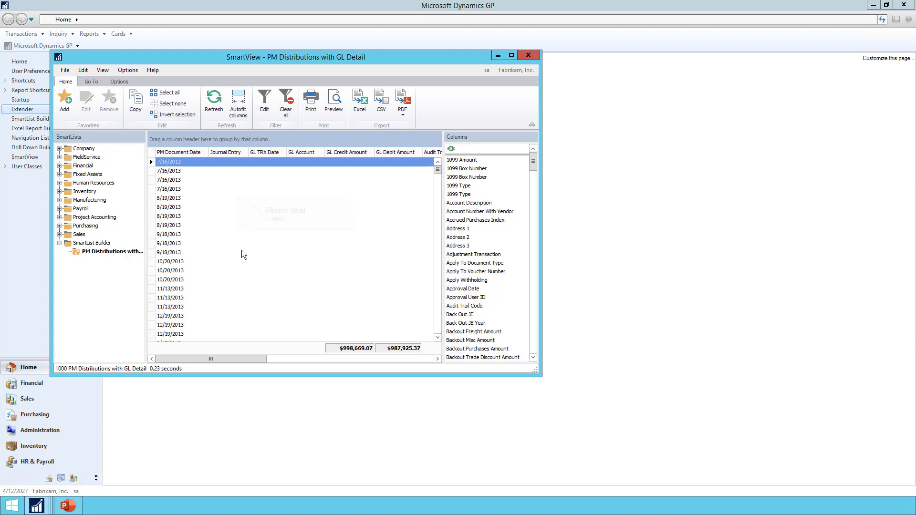
left_click(511, 55)
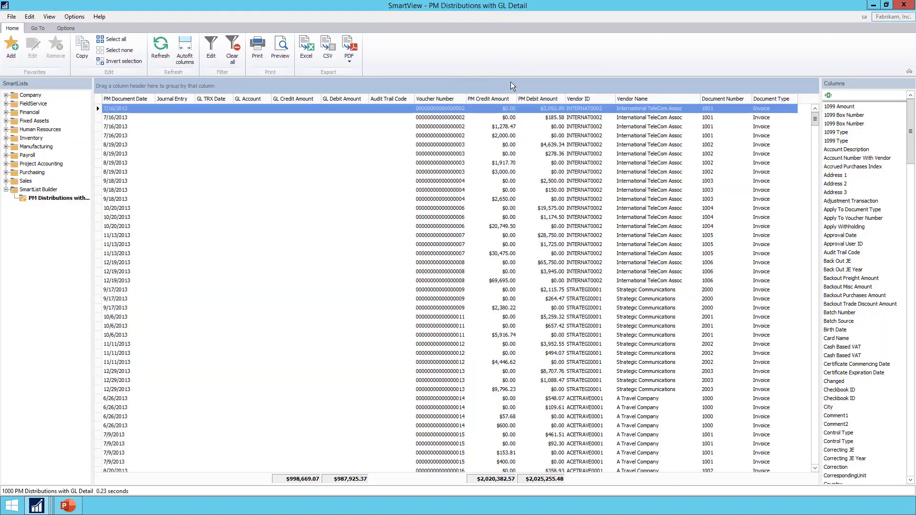
Run the Vendor Addresses Go To for an International TeleCom Assoc row dated 8/19/2013
left_click(617, 175)
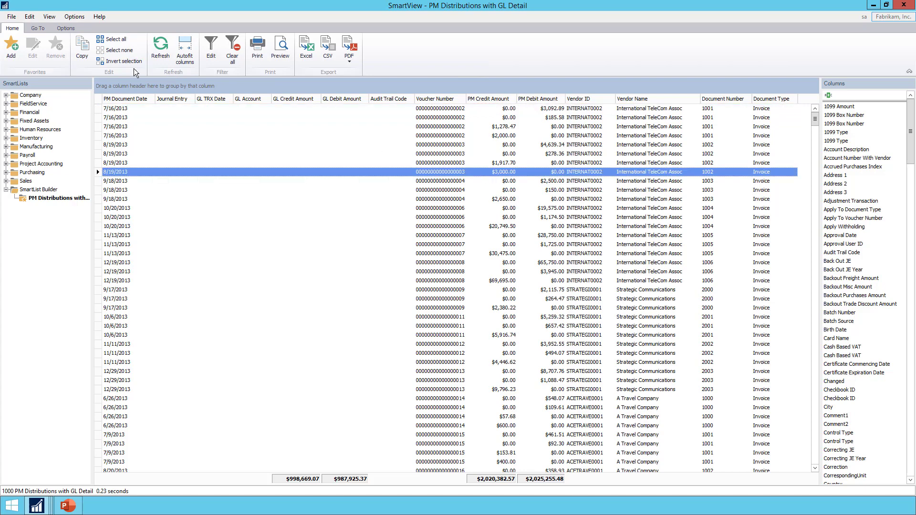
left_click(38, 27)
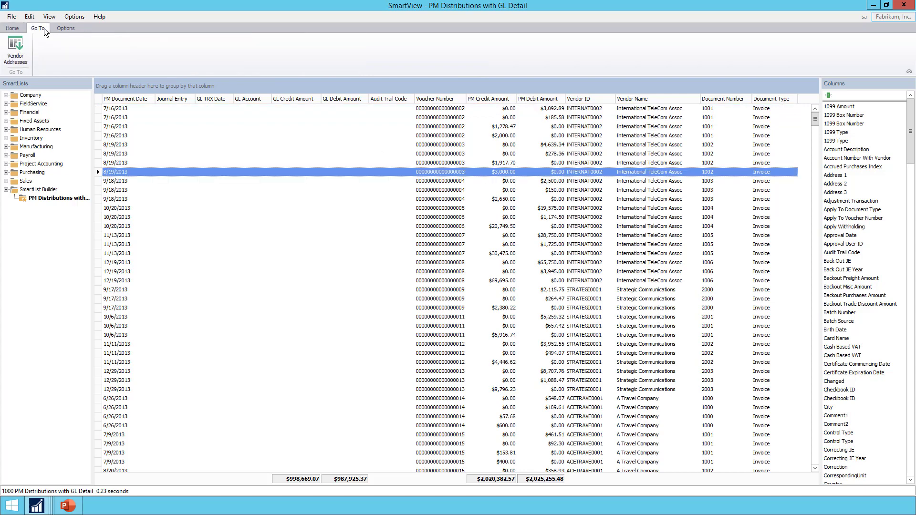
left_click(21, 59)
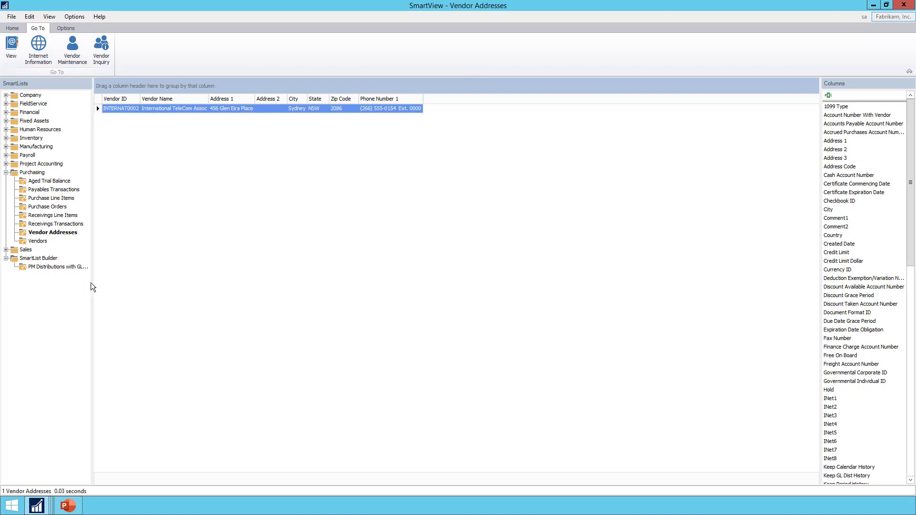
Return to the PM Distributions with GL Detail list and open it for modification in SmartList Builder
left_click(64, 267)
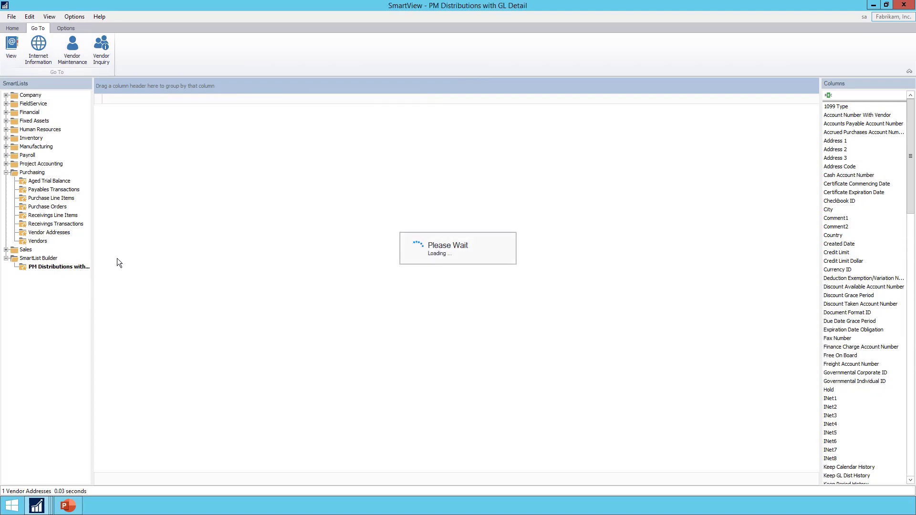
left_click(57, 27)
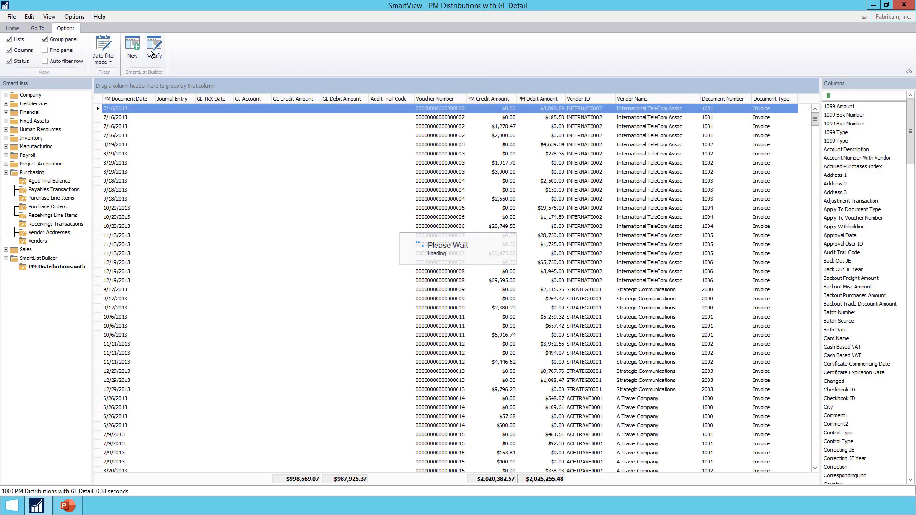
left_click(152, 50)
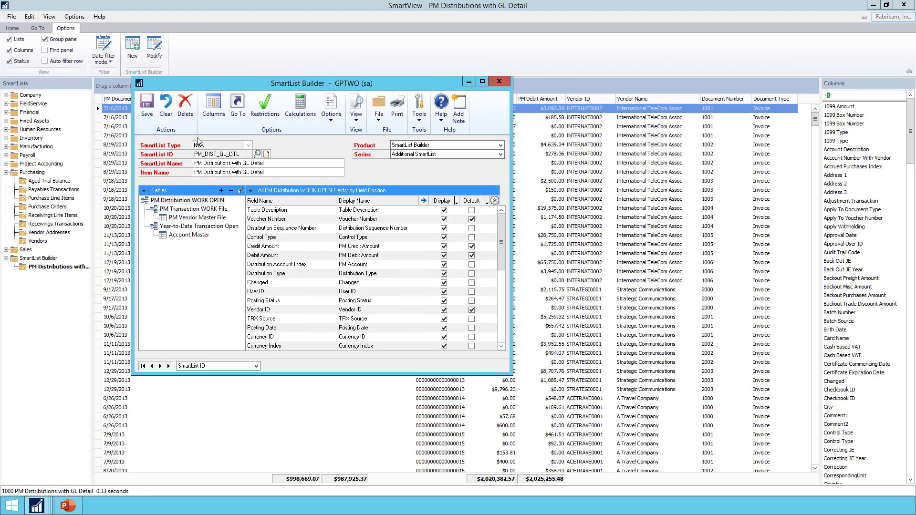
Add an Open SmartList Go To described as GL Info for Check, targeting the Microsoft Dynamics GP Account Transactions SmartList
left_click(238, 105)
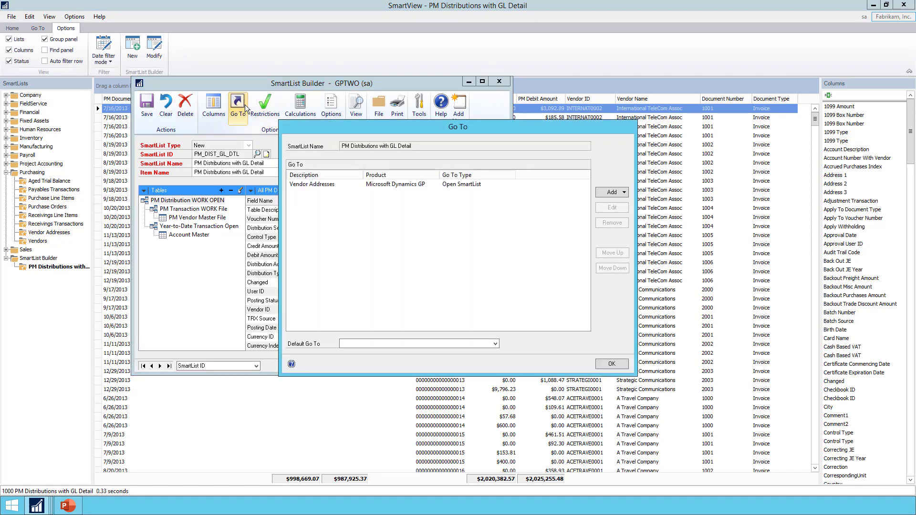
left_click(618, 193)
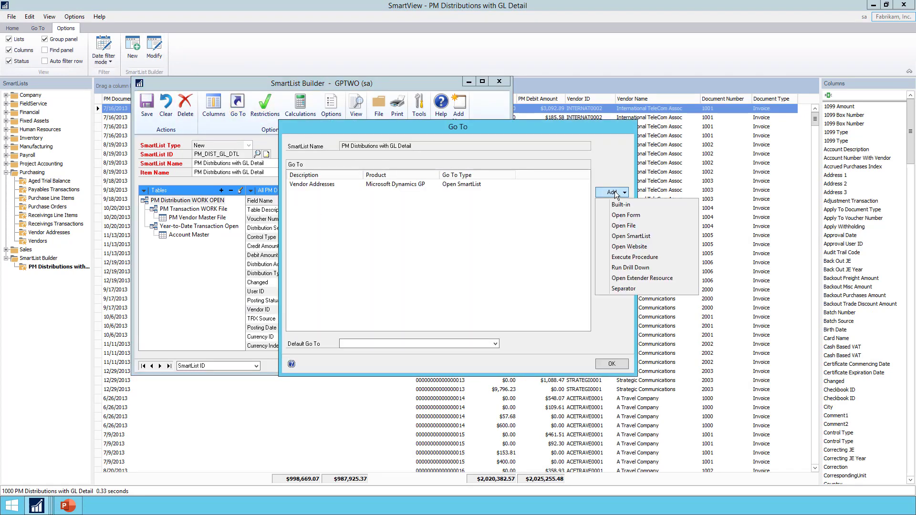
left_click(630, 236)
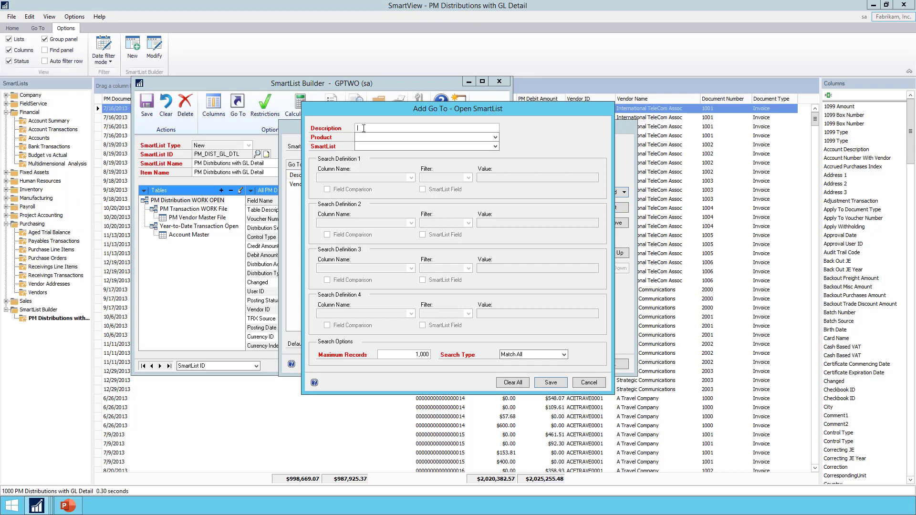
type("GL Info for Check")
key("Tab")
left_click(362, 137)
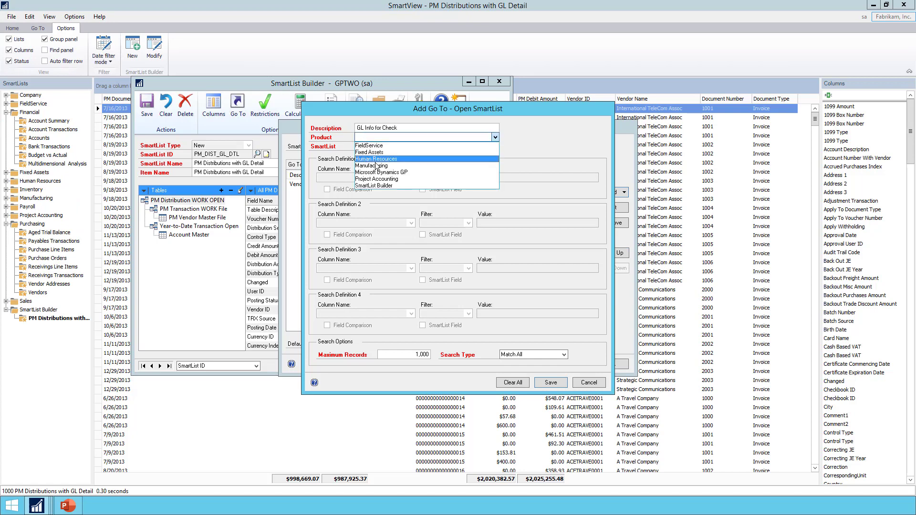
left_click(379, 153)
left_click(379, 147)
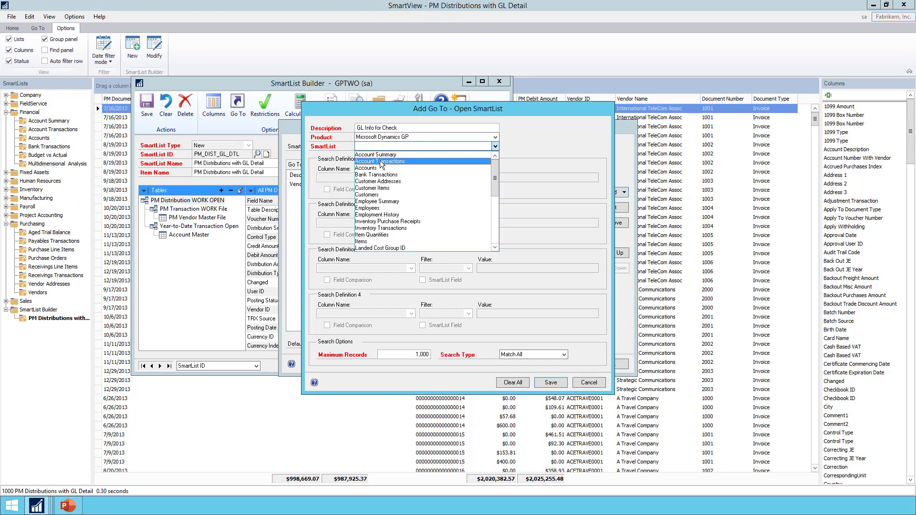
left_click(379, 162)
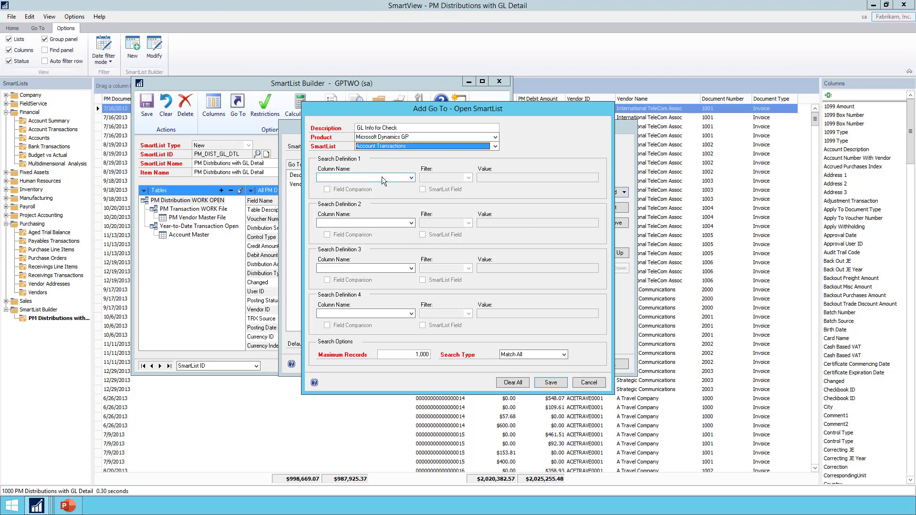
Set Search Definition 1 to Account Description is equal to Accounts Payable
left_click(382, 176)
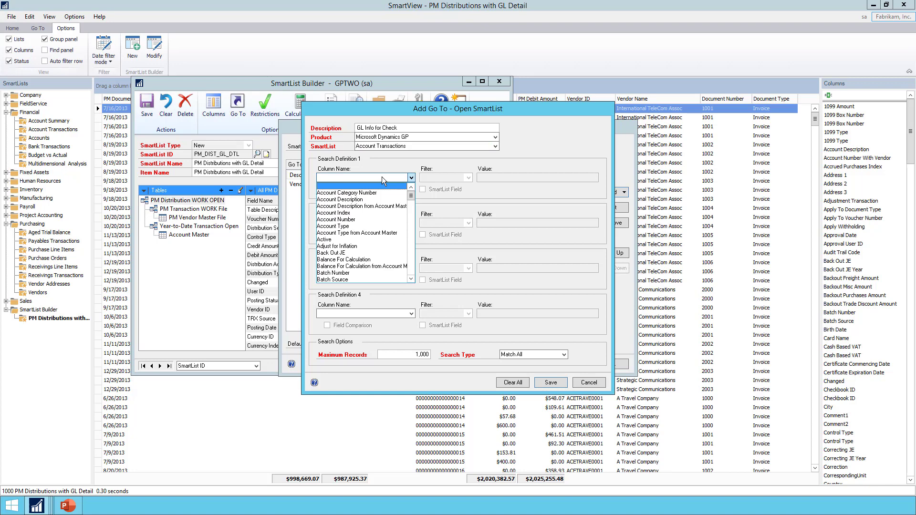
left_click(353, 199)
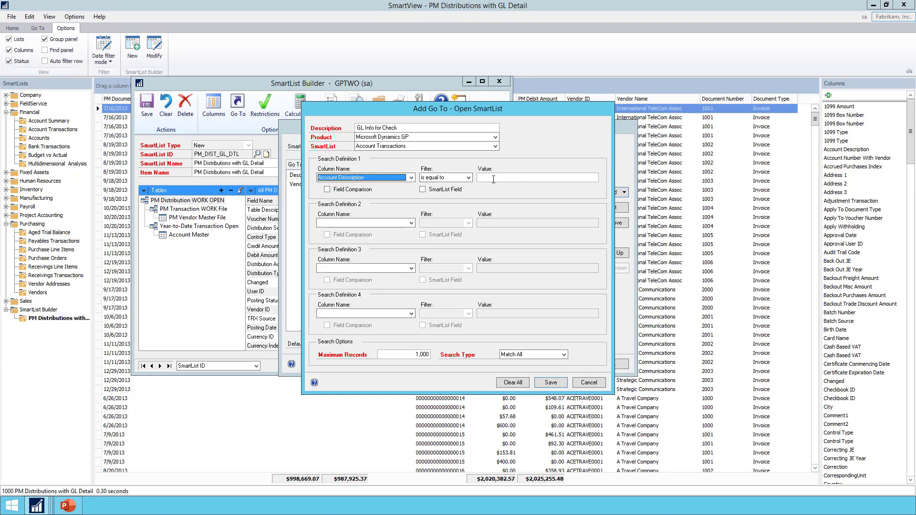
left_click(493, 179)
type("Accounts paya")
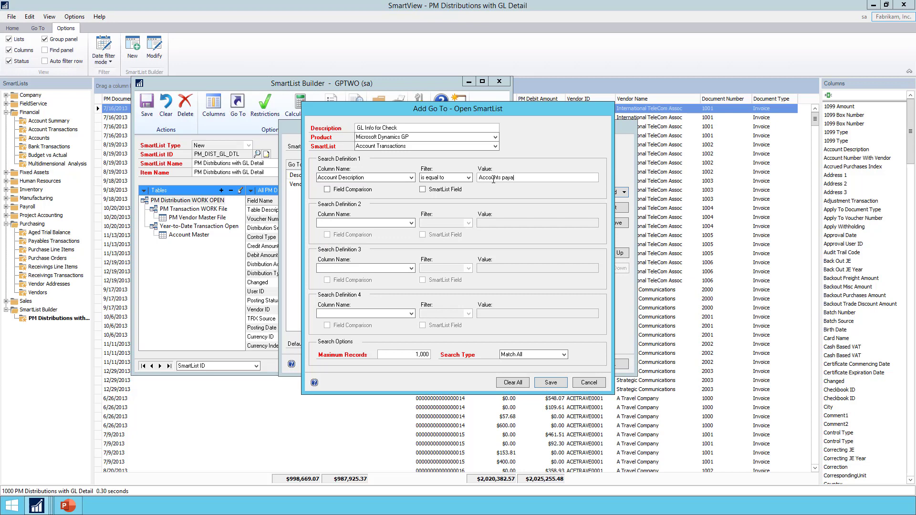
key("BackSpace")
key("BackSpace")
key("BackSpace")
type("Payable")
Set Search Definition 2 to Originating TRX Source begins with PMCHK and save the Go To
left_click(373, 223)
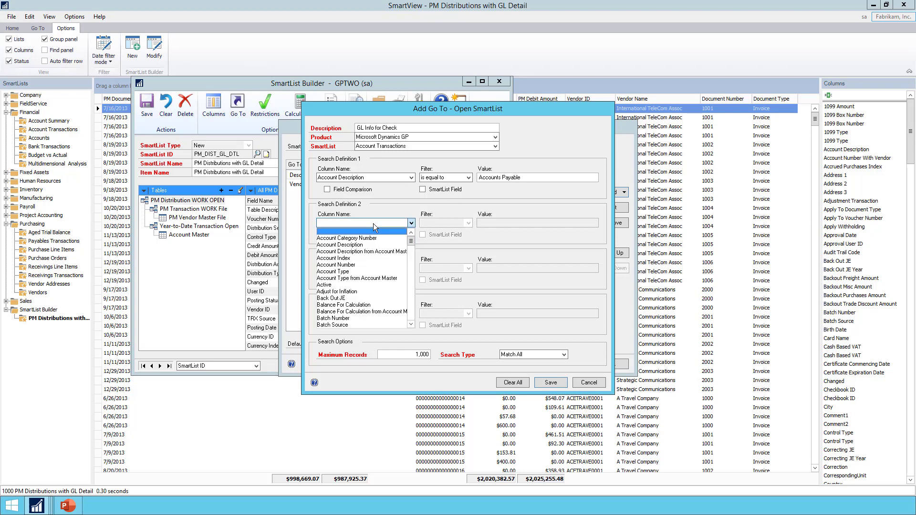
left_click_drag(411, 241, 410, 288)
left_click(373, 300)
left_click(437, 223)
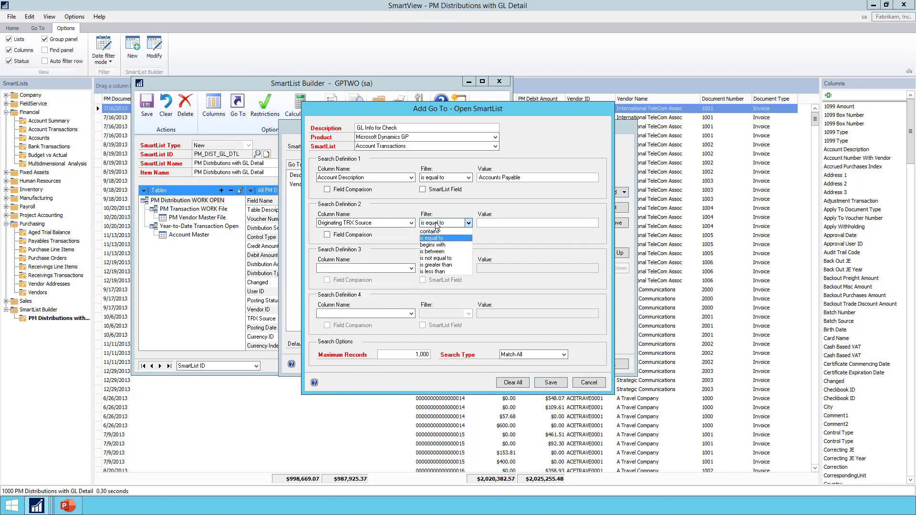
left_click(435, 244)
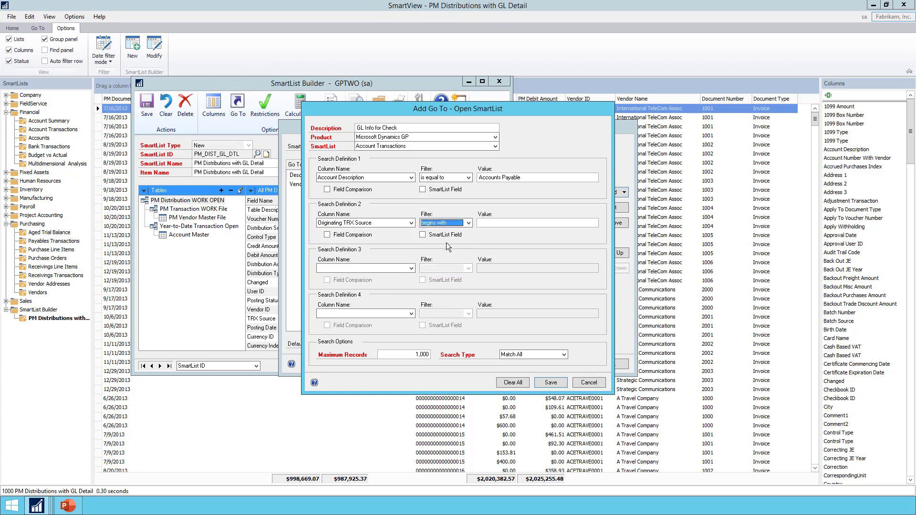
left_click(503, 223)
type("PMCHK")
left_click(552, 383)
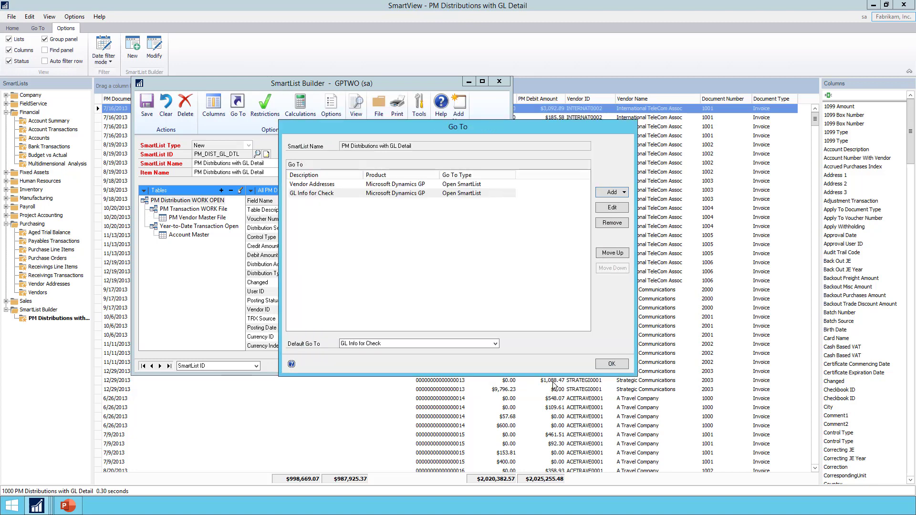
Choose GL Info for Check as the default Go To, accept the Go To list and save the SmartList
left_click(368, 347)
left_click(362, 360)
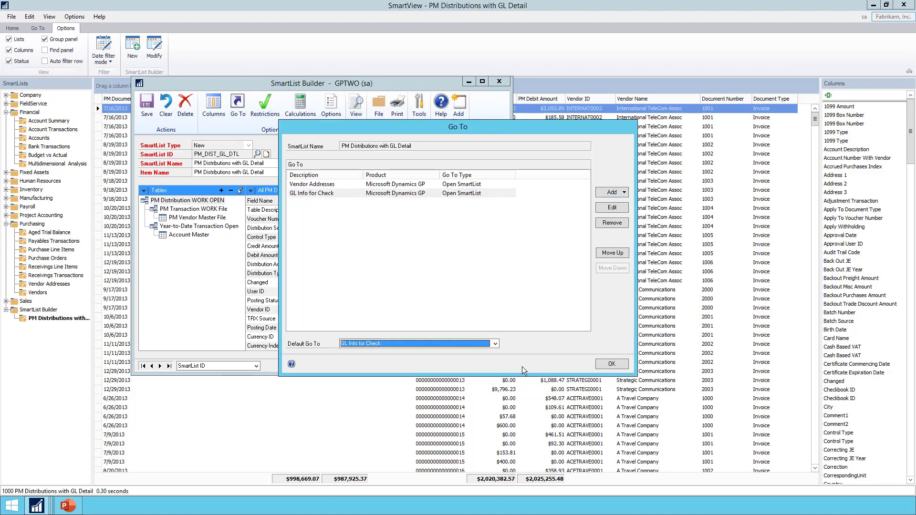
left_click(606, 364)
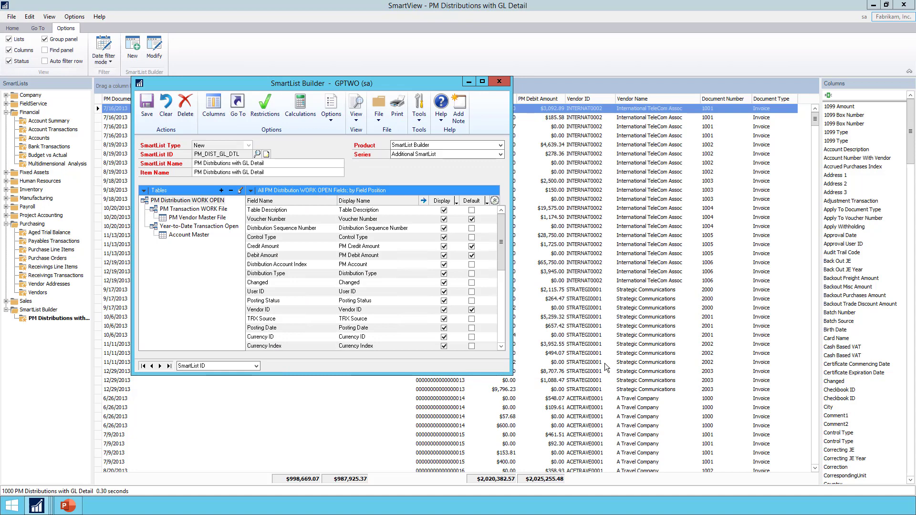
left_click(153, 113)
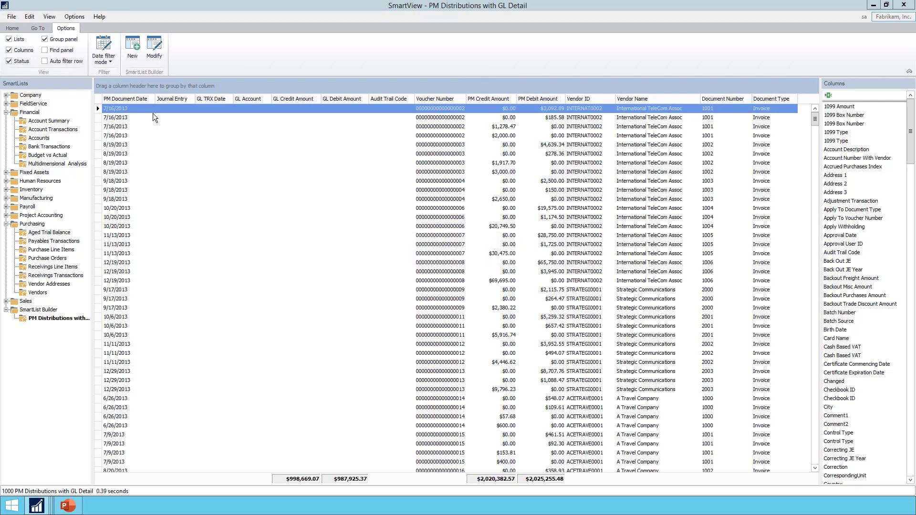
Filter the PM Distributions with GL Detail list by Journal Entry, selecting all values except blanks
left_click(192, 98)
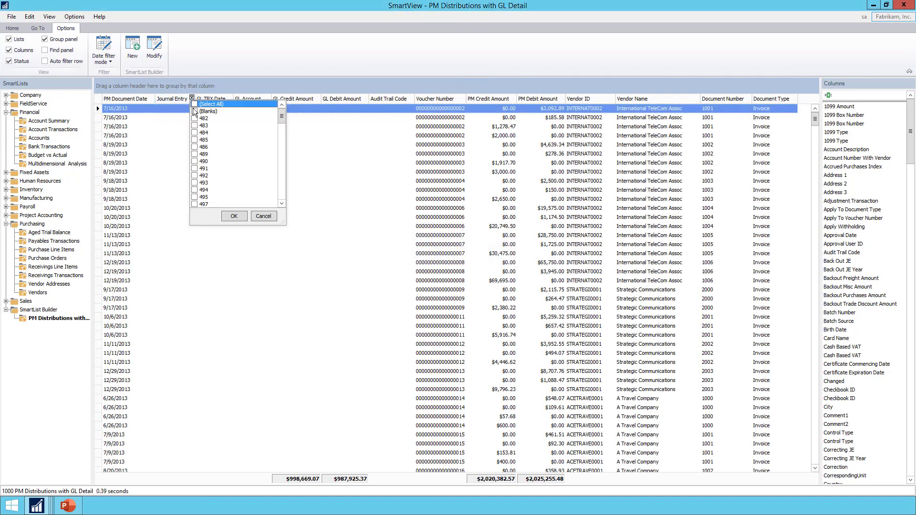
left_click(194, 104)
left_click(195, 111)
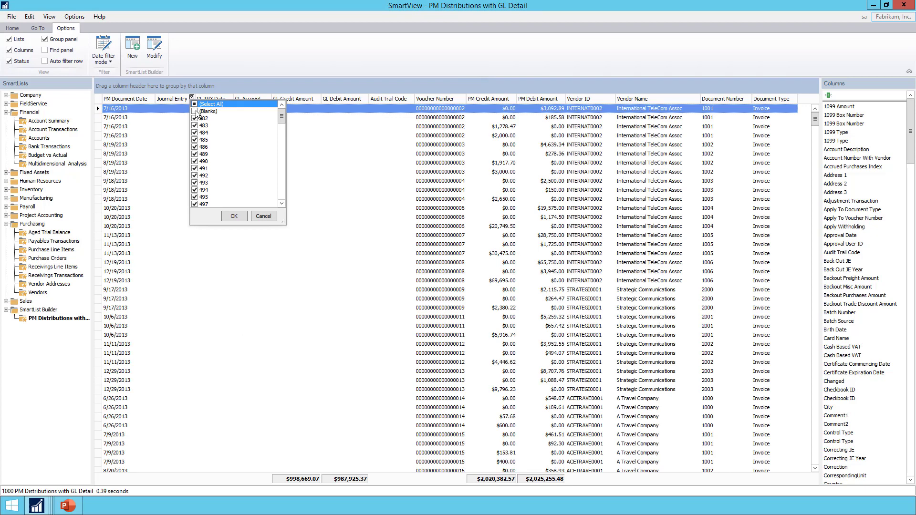
left_click(241, 219)
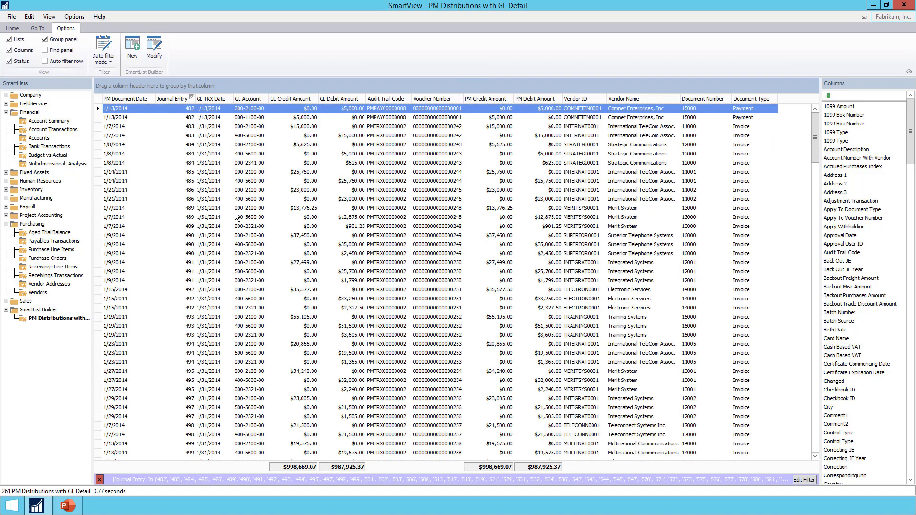
Run the default Go To from the Merit System row for journal entry 489 and GL account 000-2321-00
left_click(257, 228)
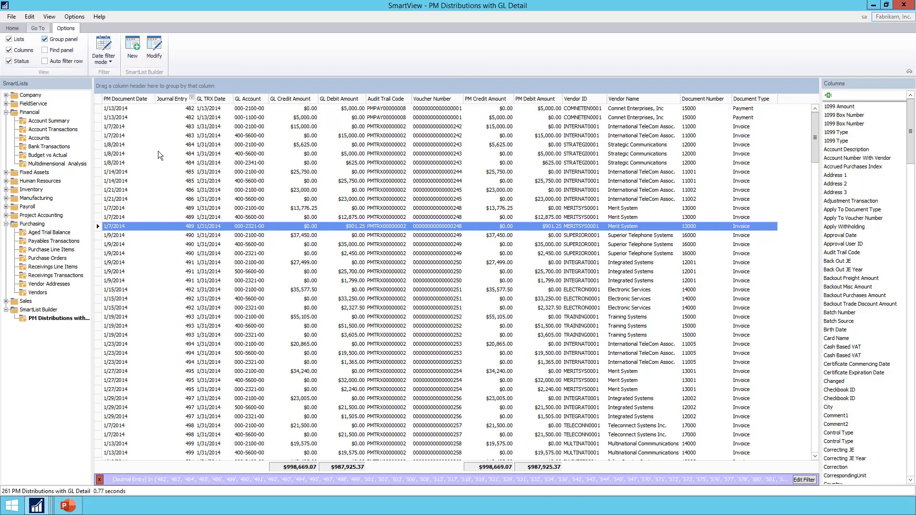
left_click(39, 29)
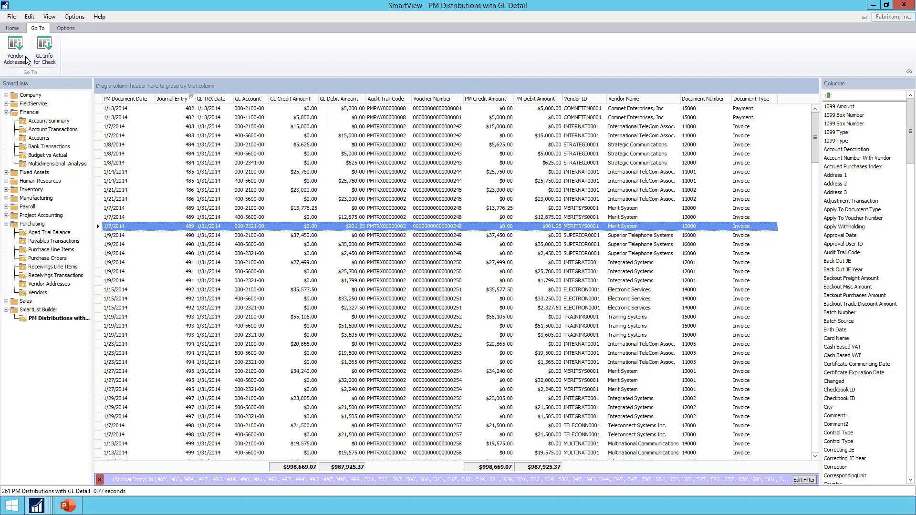
double_click(220, 227)
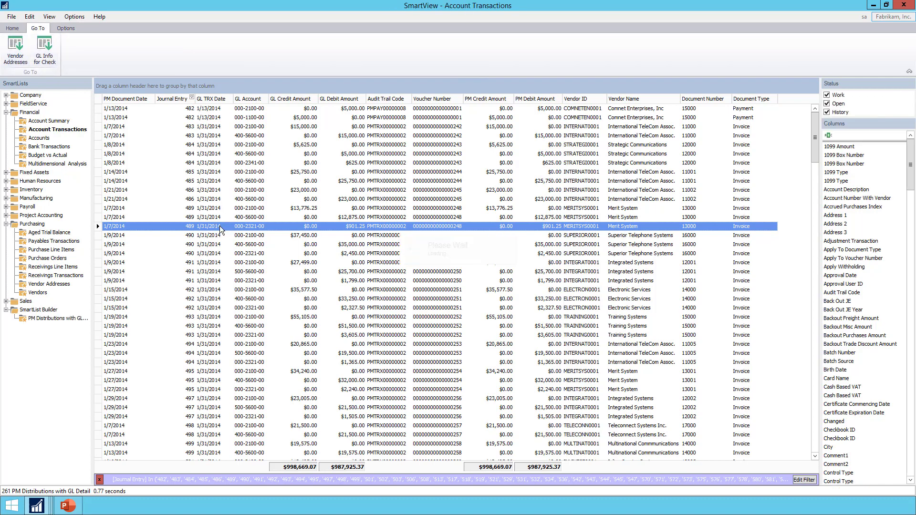